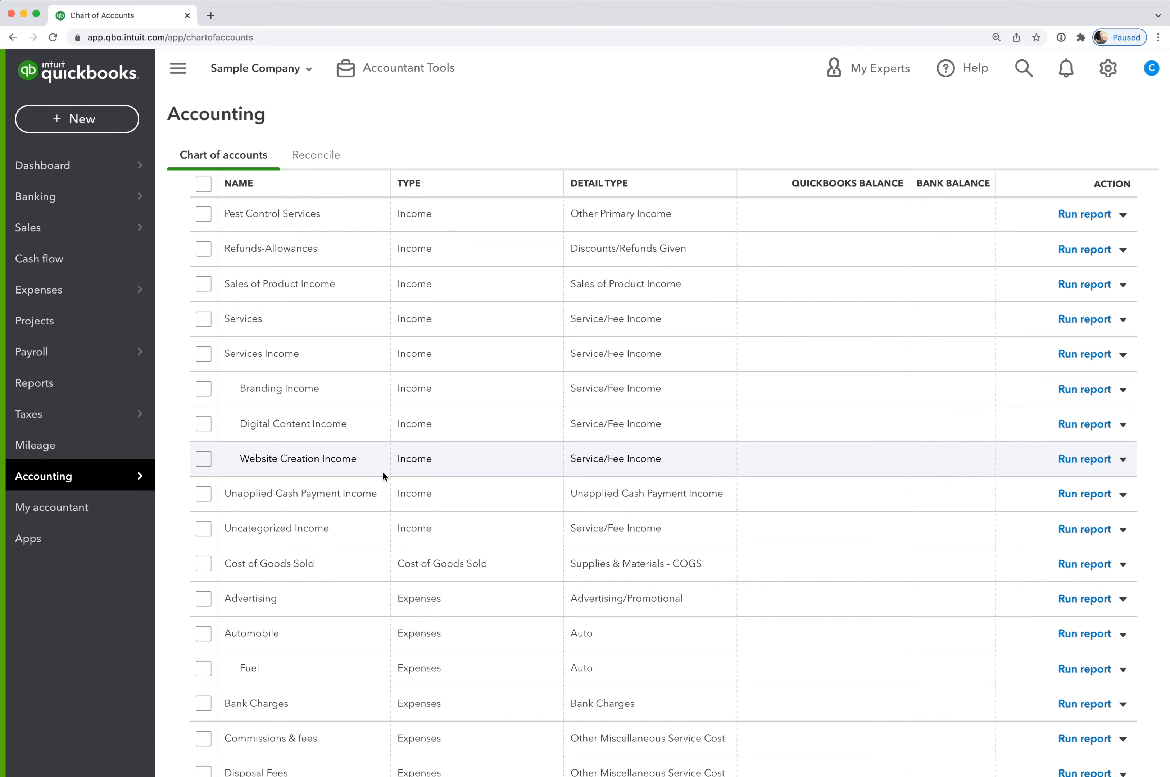
Start a new account with account type Cost of Goods Sold and detail type Other Costs of Services - COS
scroll(698, 433, "up", 15)
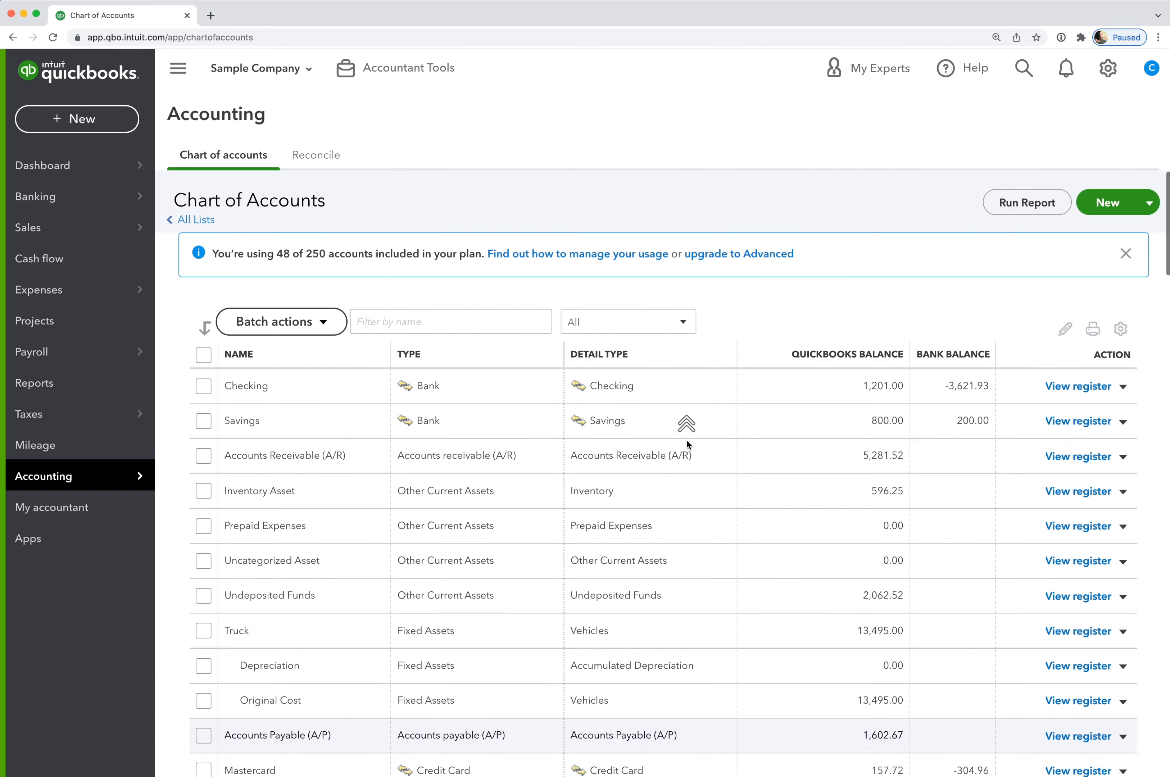
left_click(1108, 202)
left_click(523, 244)
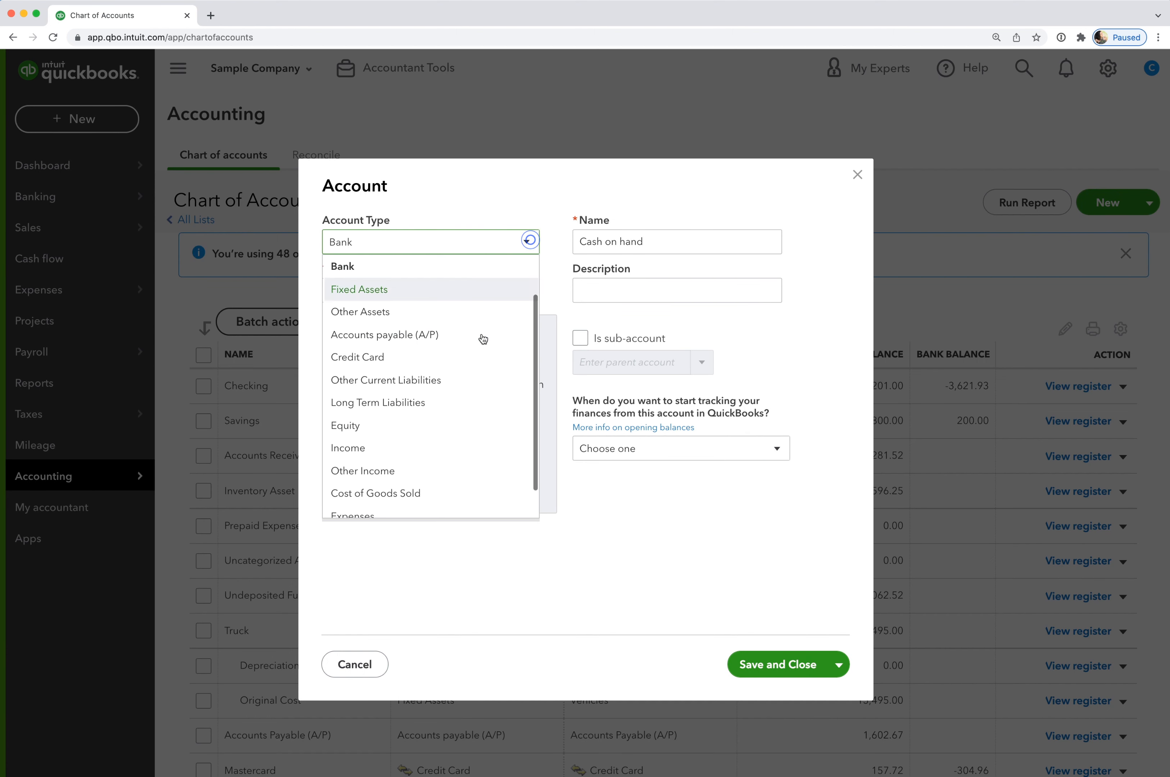
scroll(470, 372, "down", 2)
left_click(453, 461)
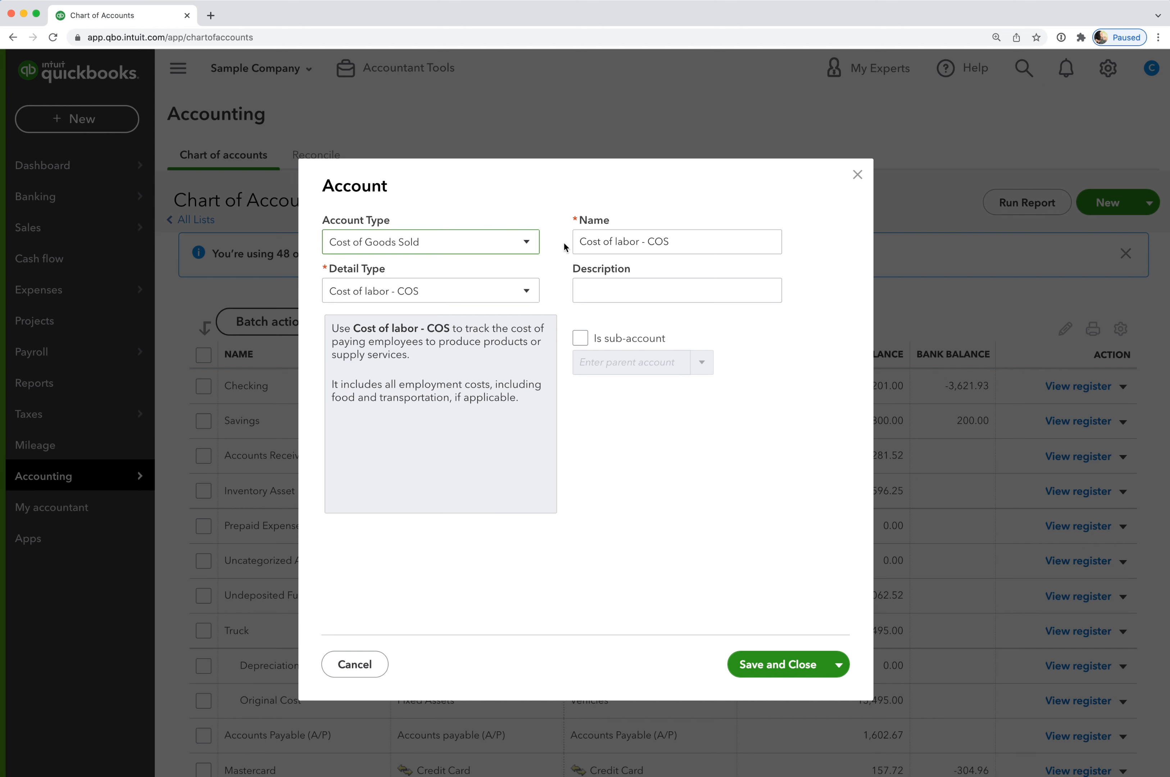
left_click(529, 292)
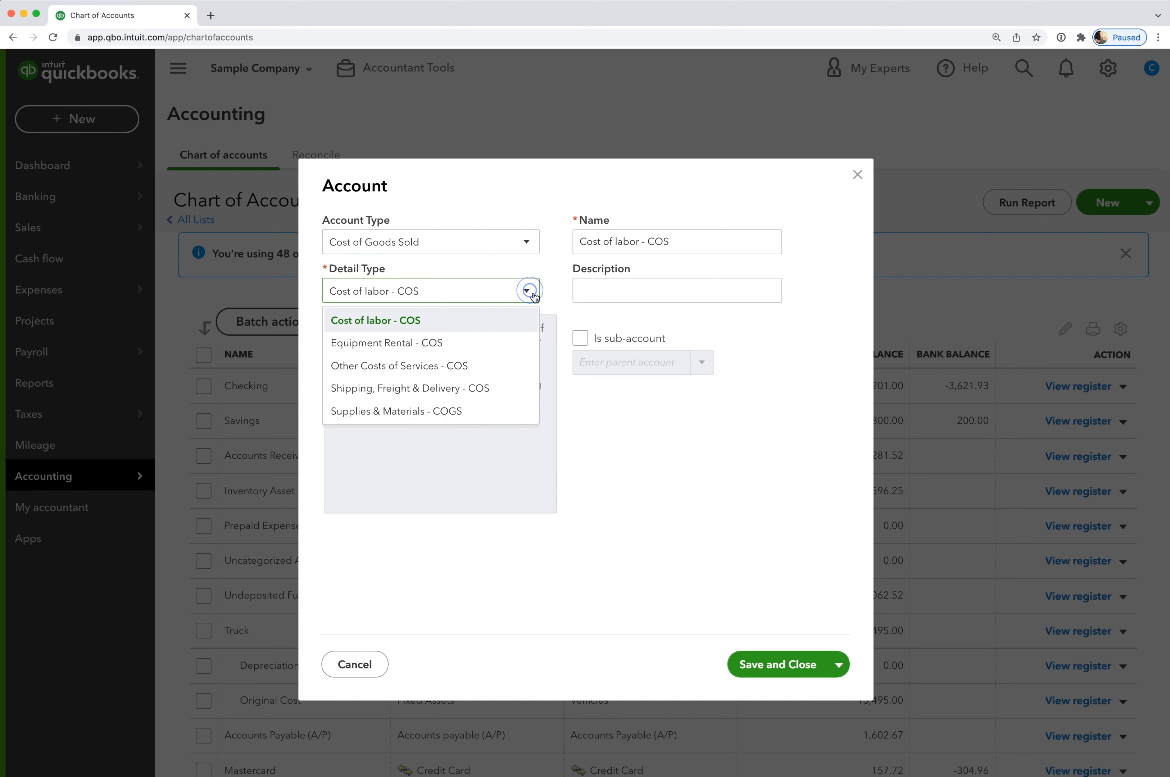
left_click(481, 365)
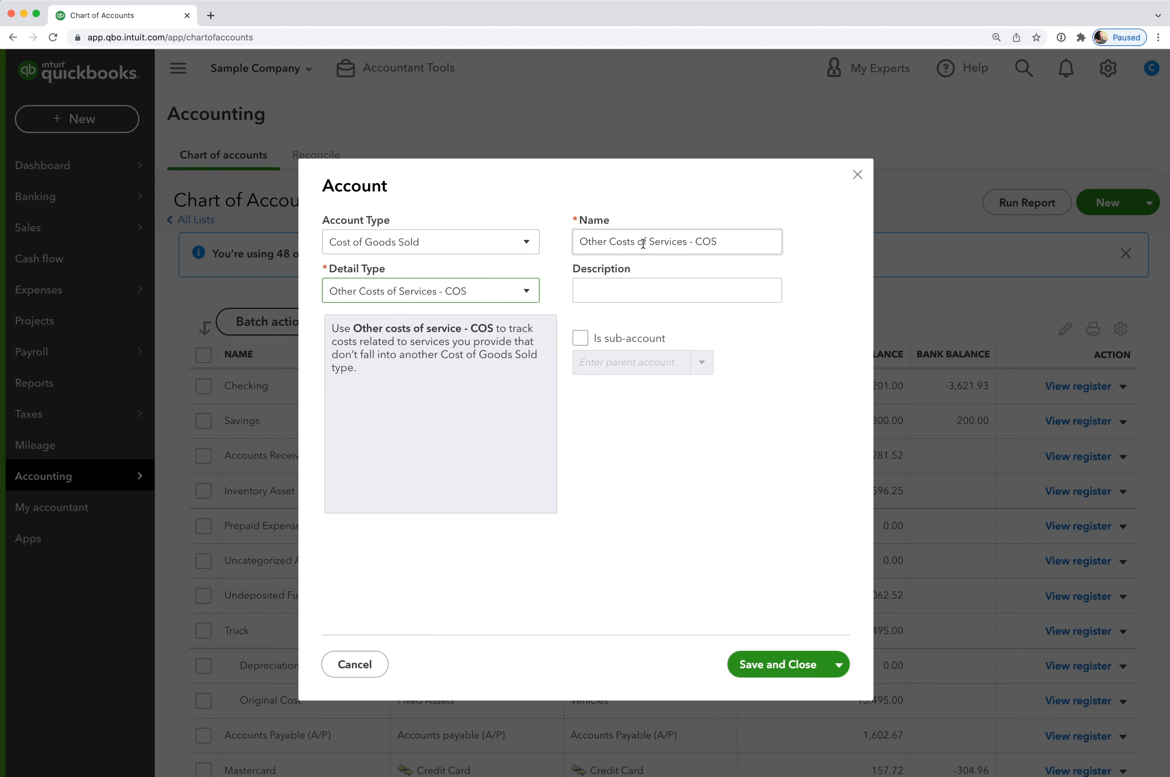
Name the new account COS - Branding and save it
left_click_drag(696, 242, 550, 243)
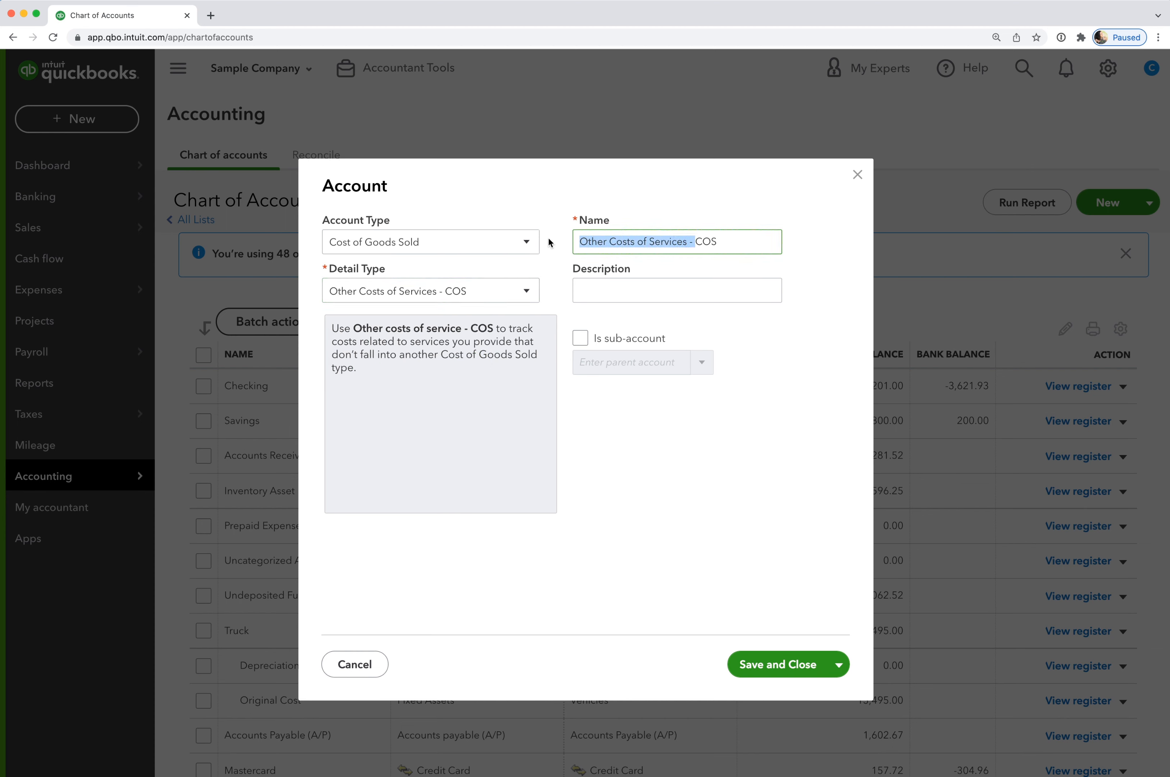
key("BackSpace")
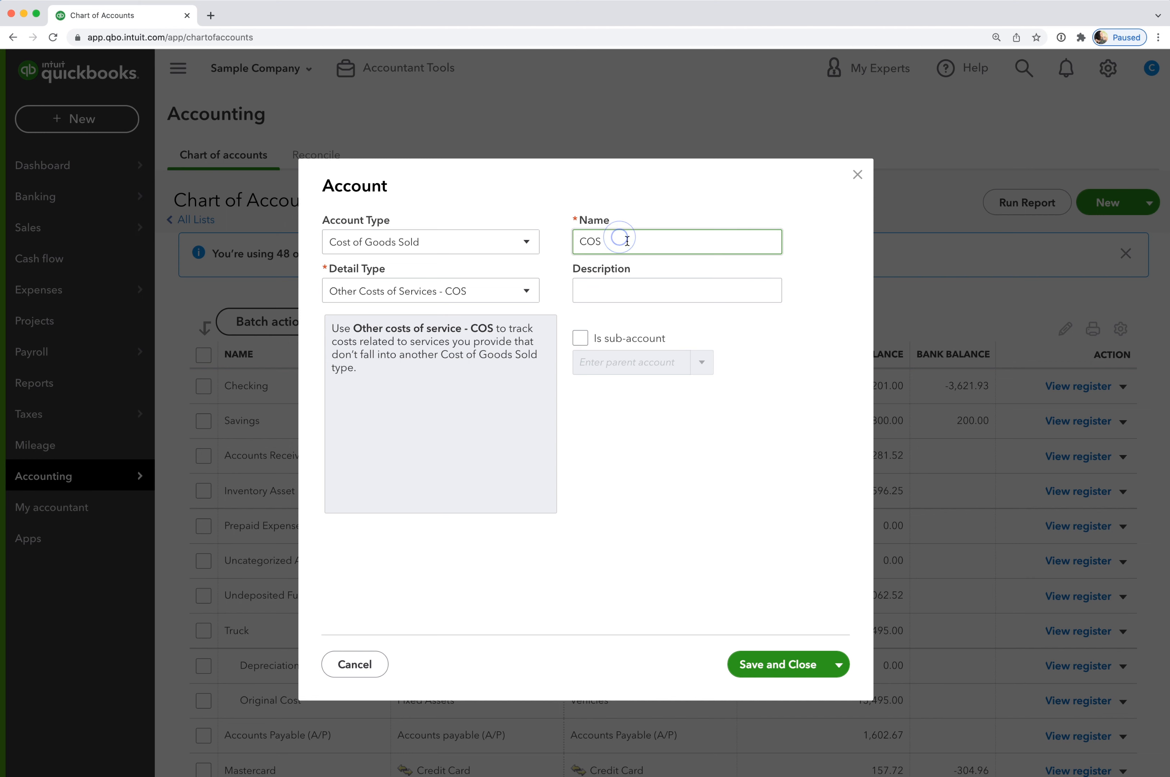
left_click(619, 241)
type("- Branding")
left_click(774, 662)
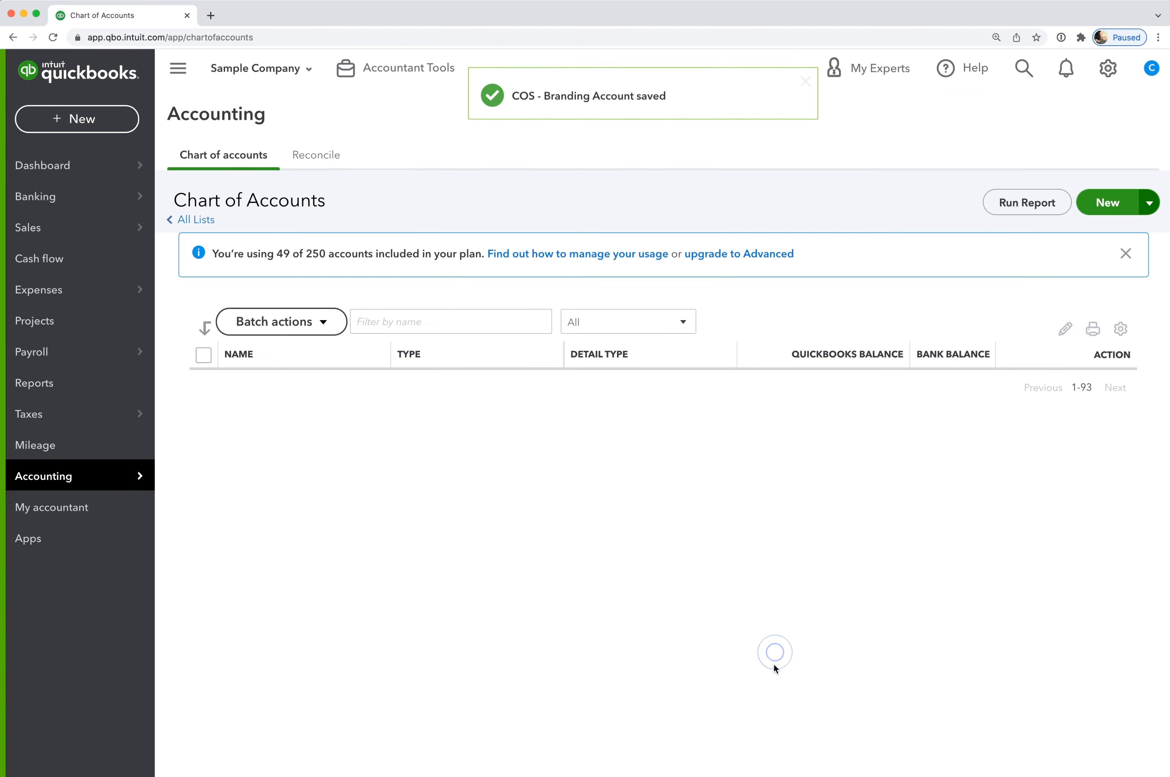
Create a second account of type Cost of Goods Sold with detail type Other Costs of Services - COS
left_click(1085, 202)
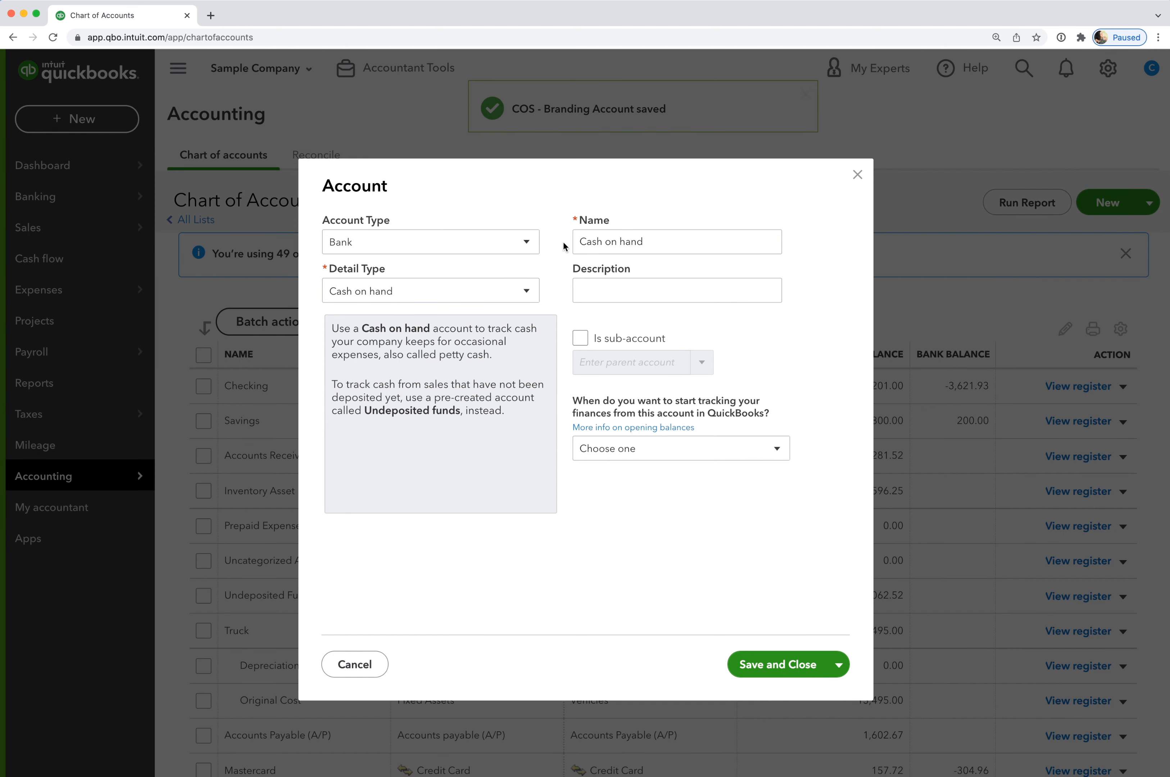
left_click(528, 242)
scroll(464, 394, "down", 3)
left_click(455, 459)
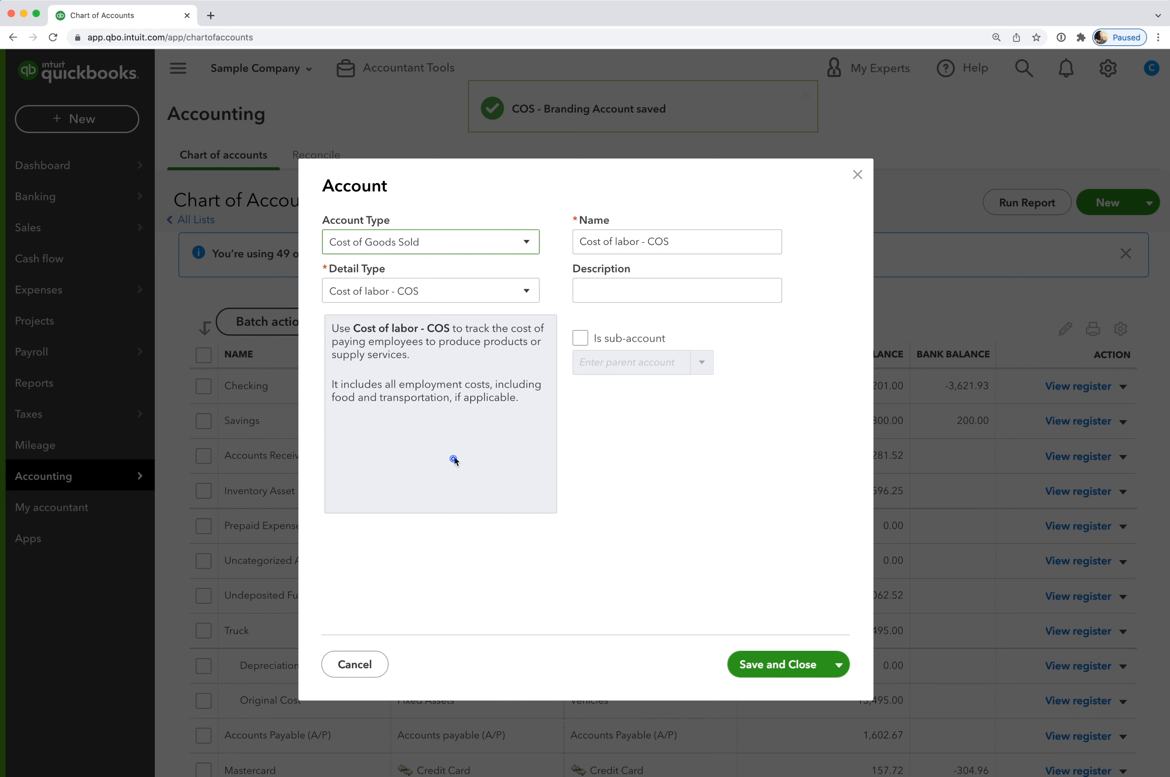
left_click(526, 294)
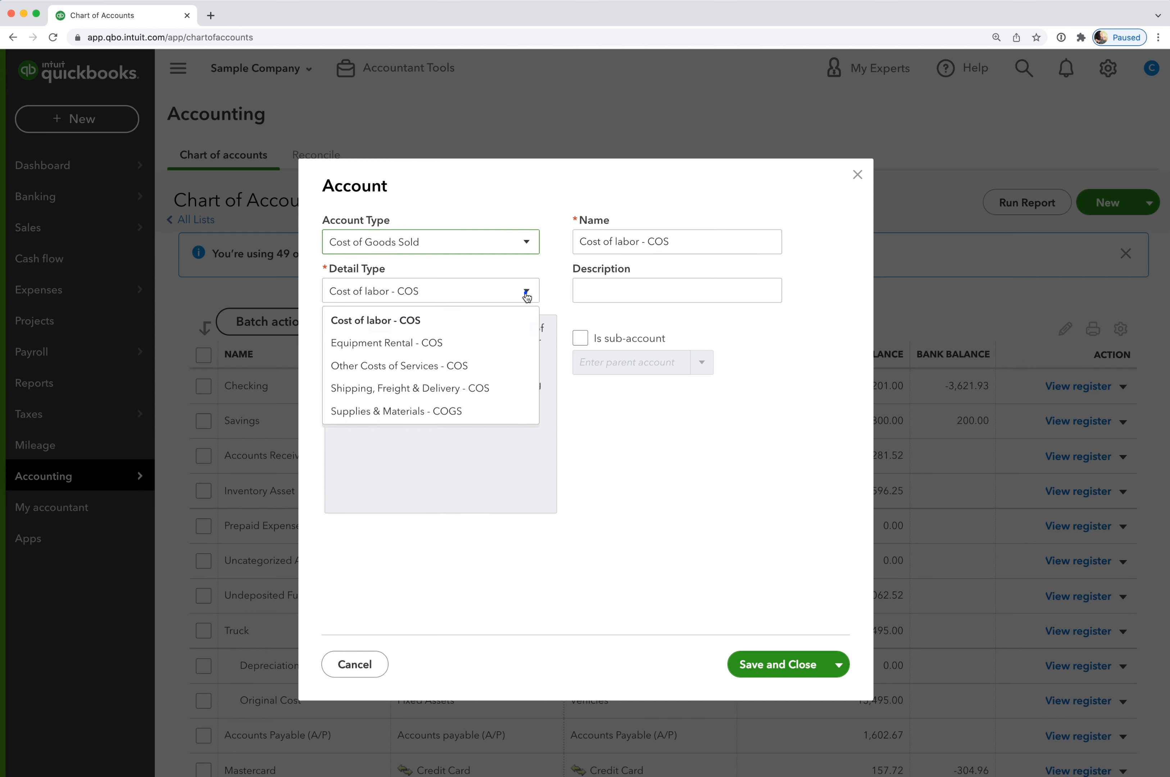
left_click(470, 364)
Name the second cost account COS - Website Creation and save it
left_click_drag(696, 242, 532, 237)
key("BackSpace")
left_click(661, 239)
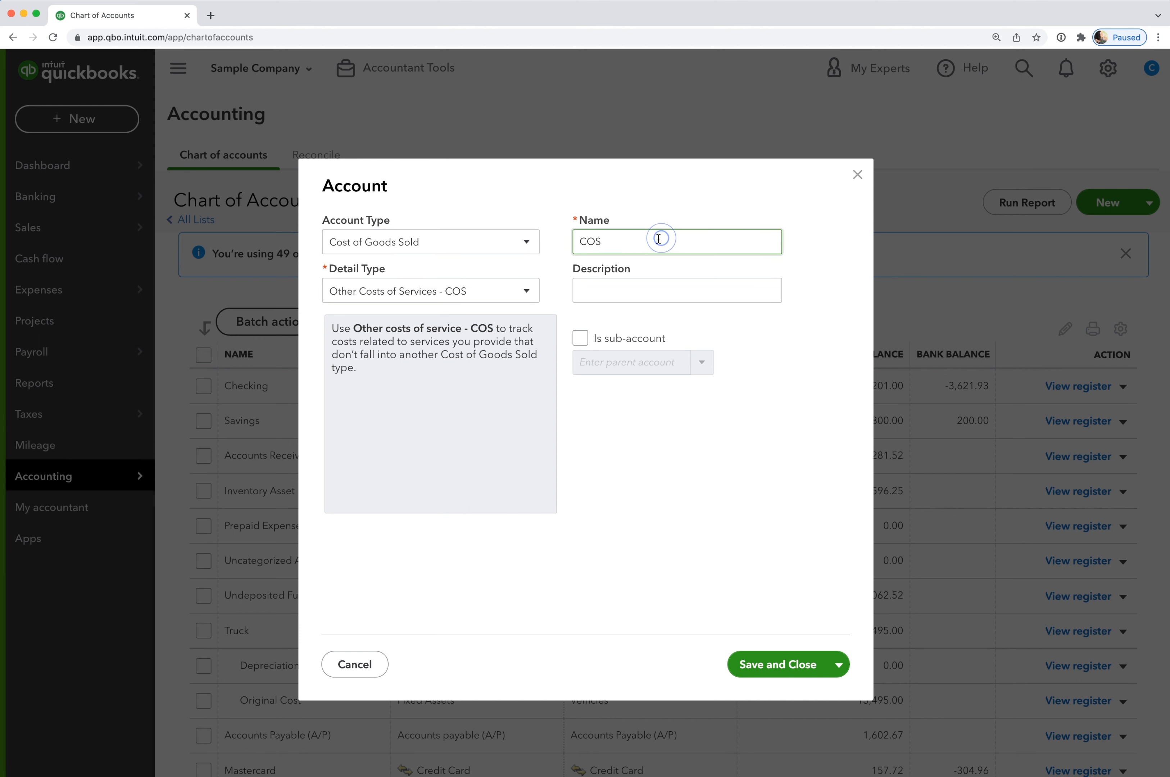
type("- Website Creation")
left_click(807, 659)
Begin a third new account, choosing Cost of Goods Sold as its type and Other Costs of Services - COS as its detail type
left_click(1102, 202)
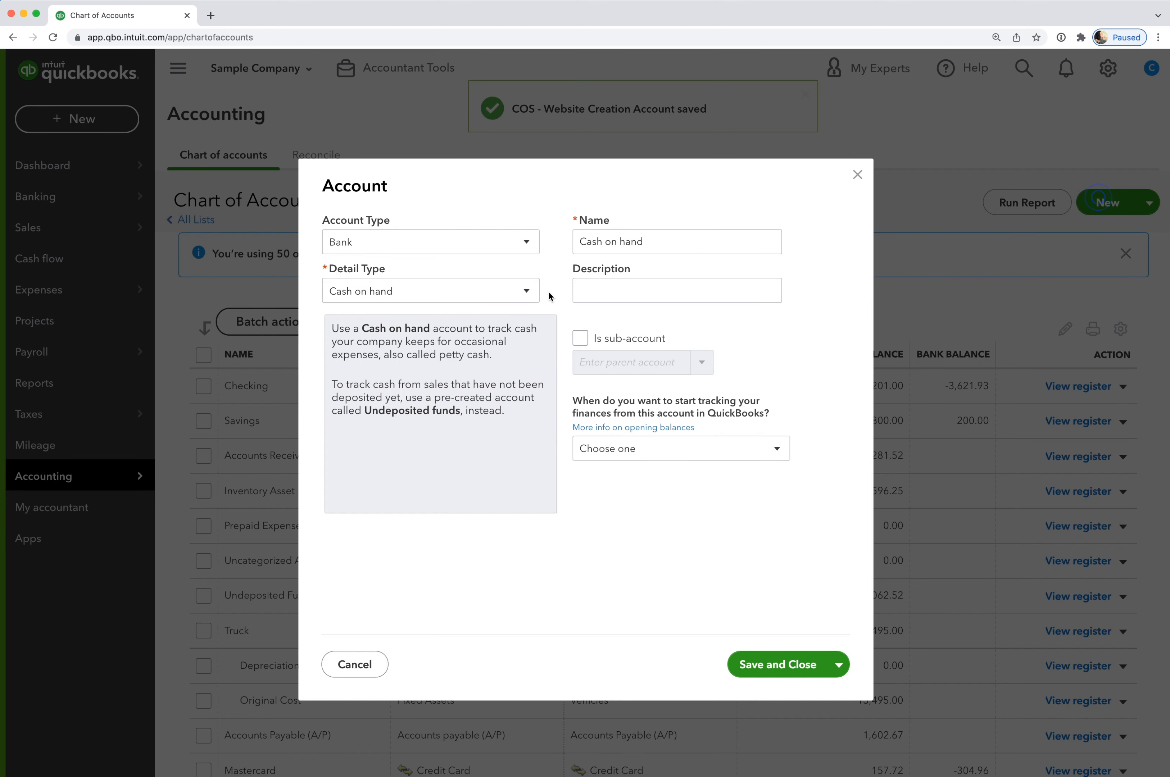
left_click(525, 246)
scroll(439, 417, "down", 3)
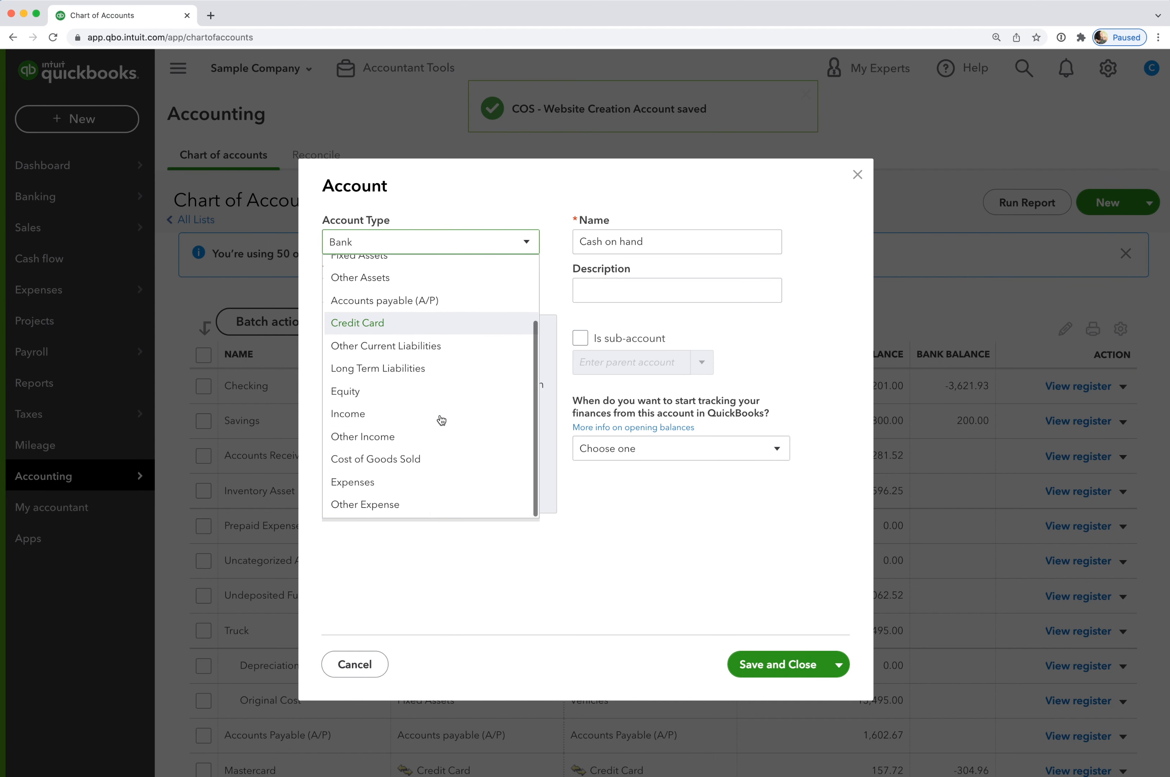
left_click(436, 459)
left_click(523, 294)
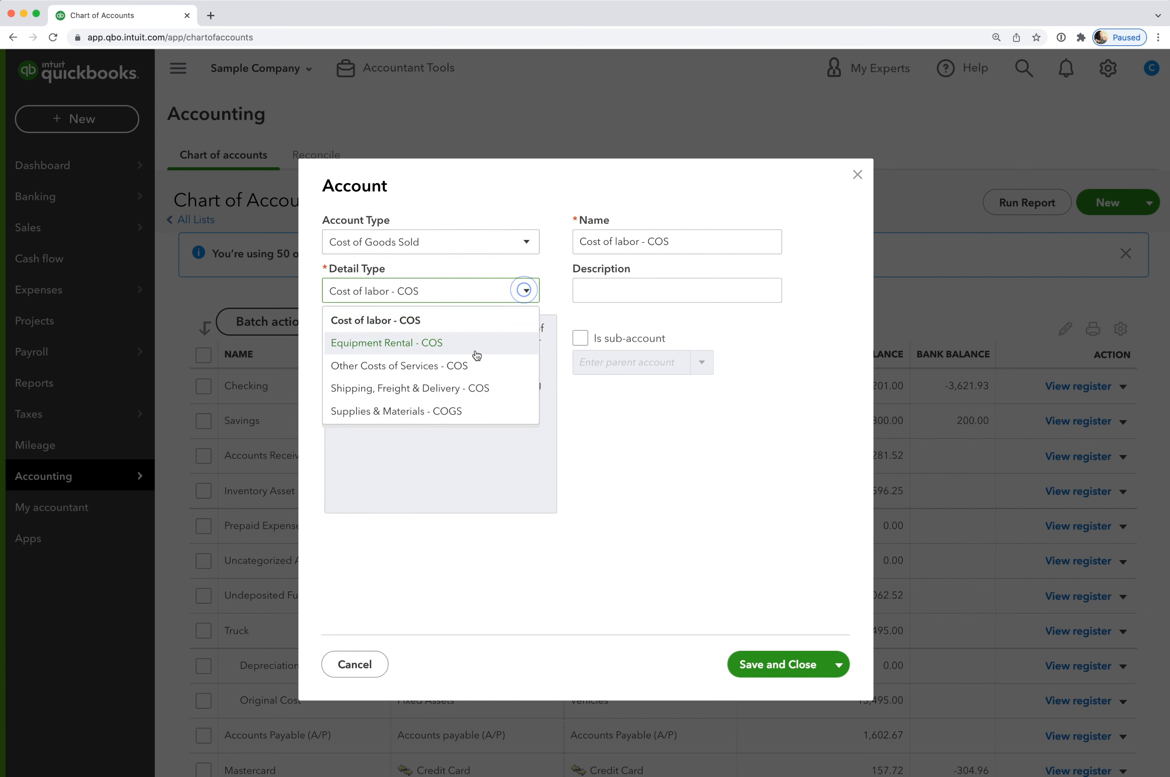
left_click(471, 361)
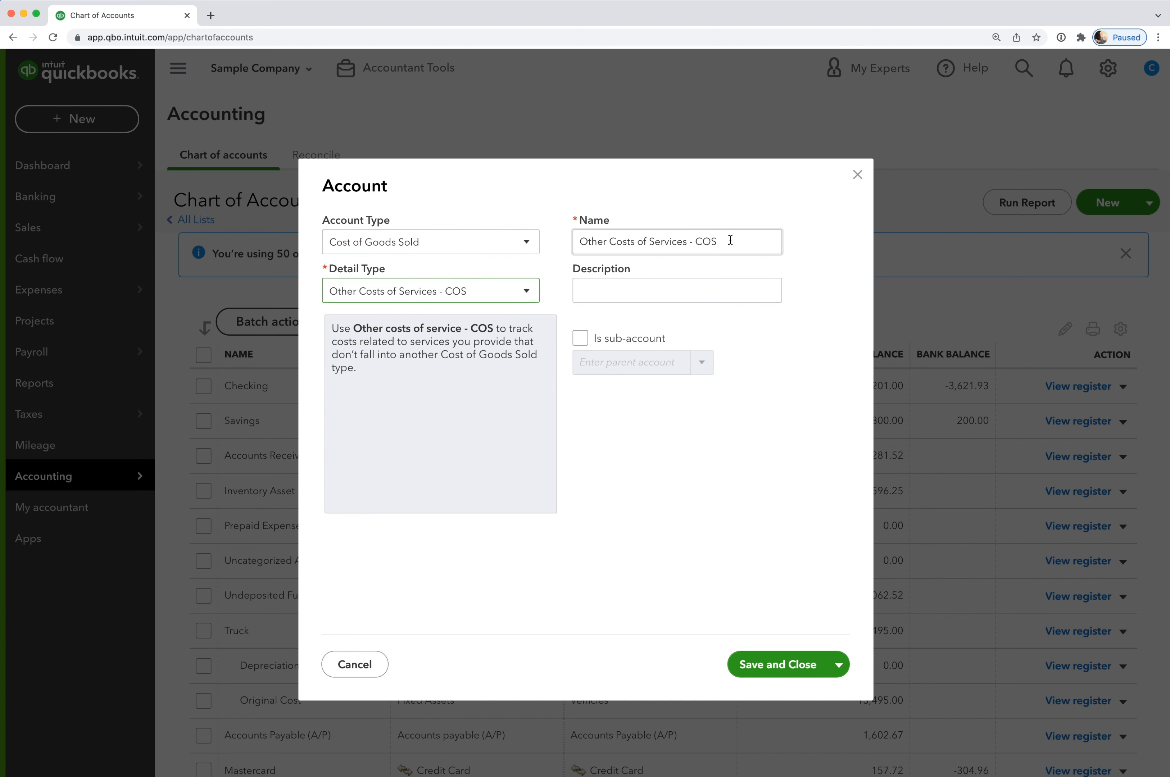
Name the third cost account COS - Digital Content and save it
left_click_drag(695, 241, 573, 243)
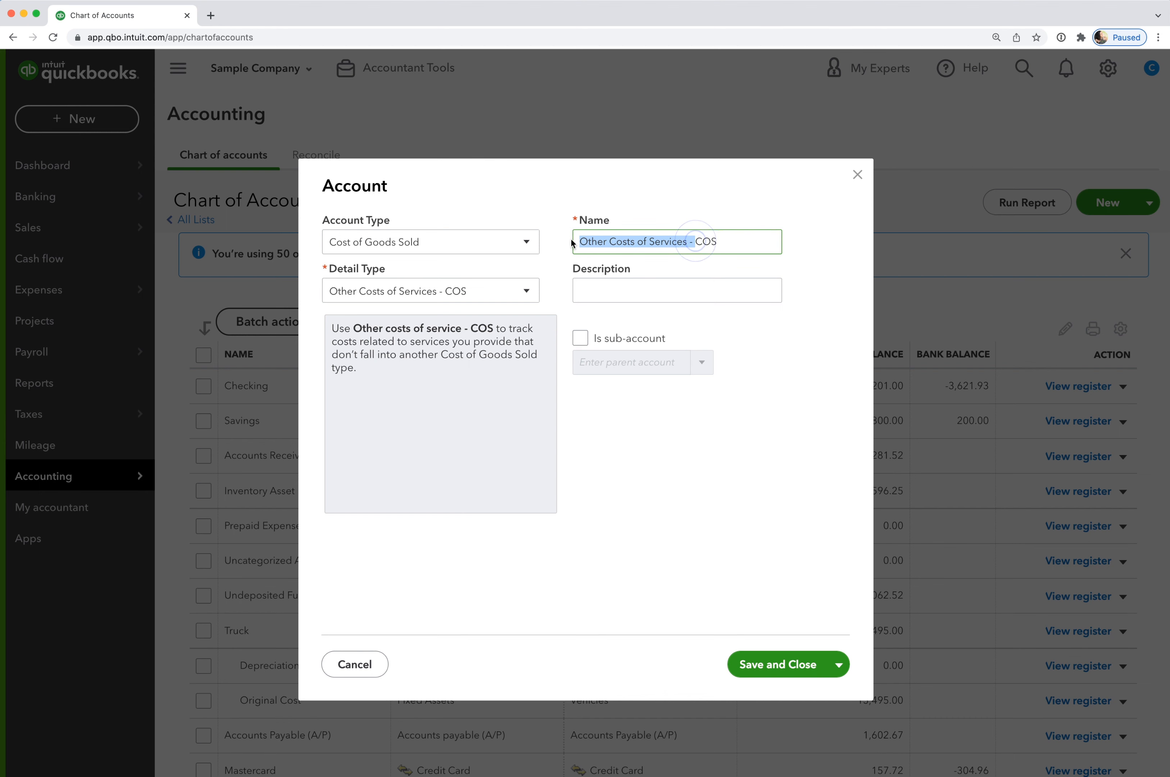
key("BackSpace")
left_click(637, 242)
type("- D")
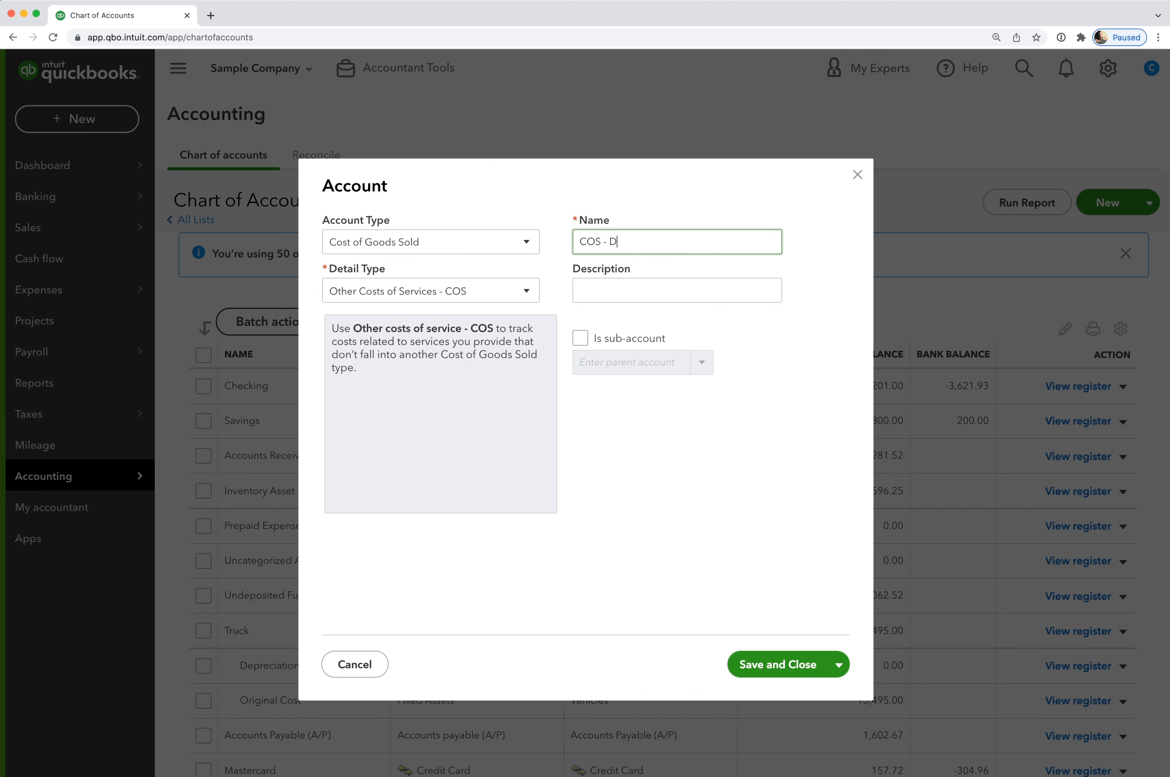
type("igital COnt")
key("BackSpace")
key("BackSpace")
type("ontent")
left_click(778, 665)
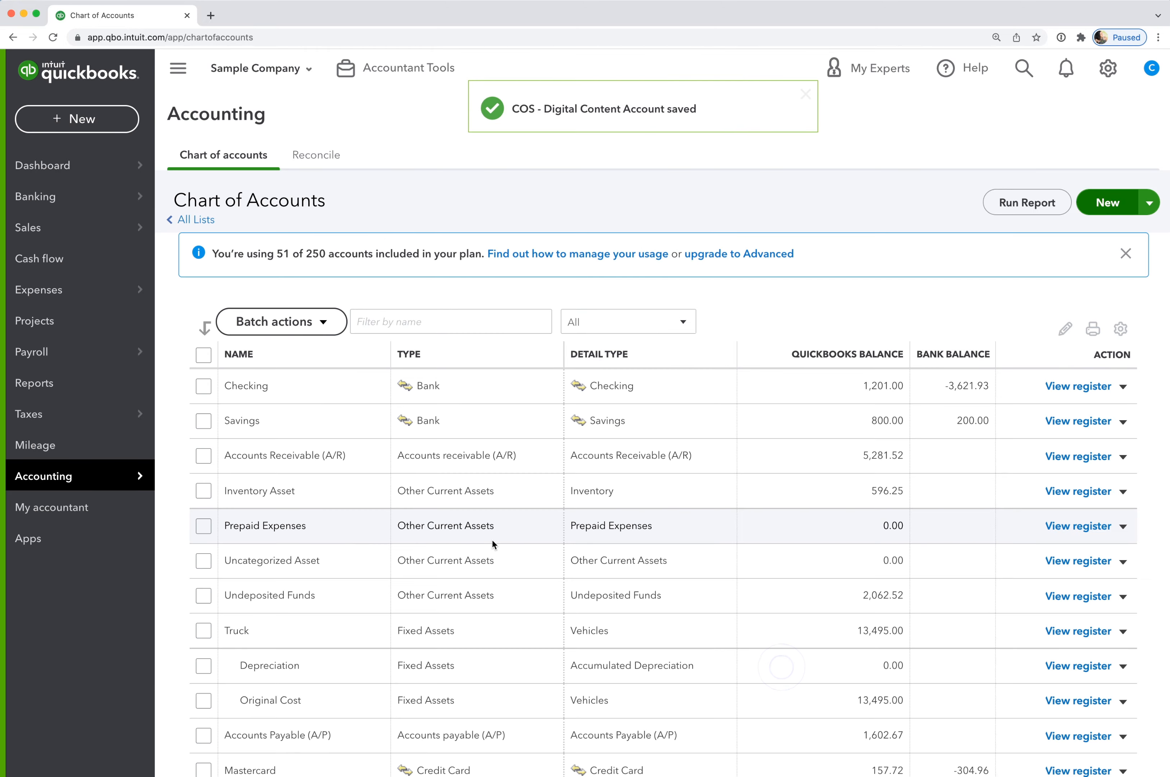
Add another new account with type Cost of Goods Sold and detail type Other Costs of Services - COS
scroll(475, 562, "down", 15)
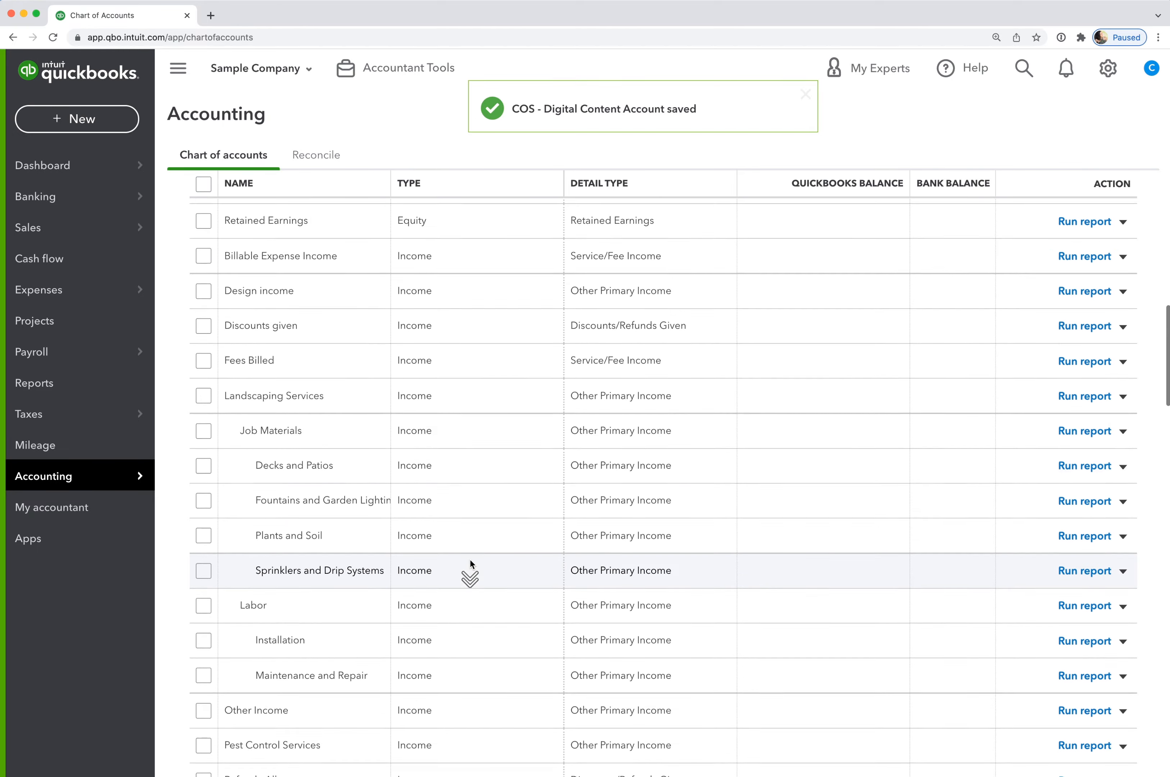
scroll(470, 563, "down", 10)
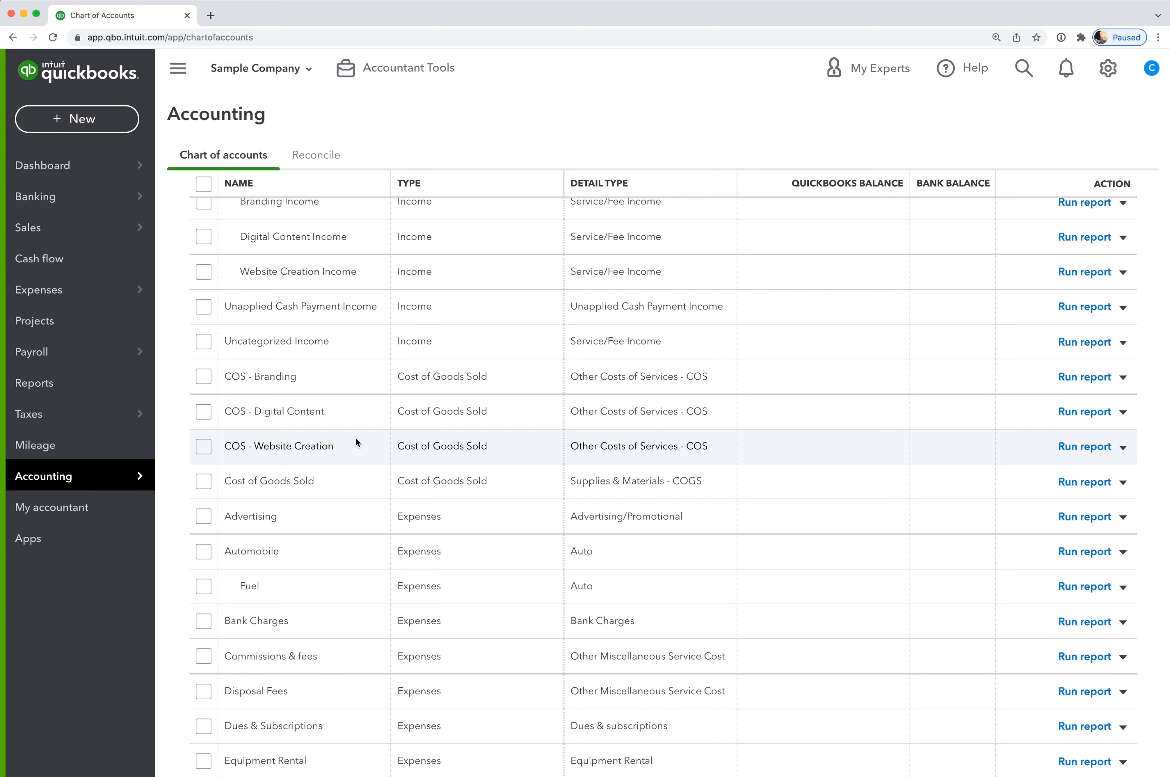
scroll(355, 438, "up", 2)
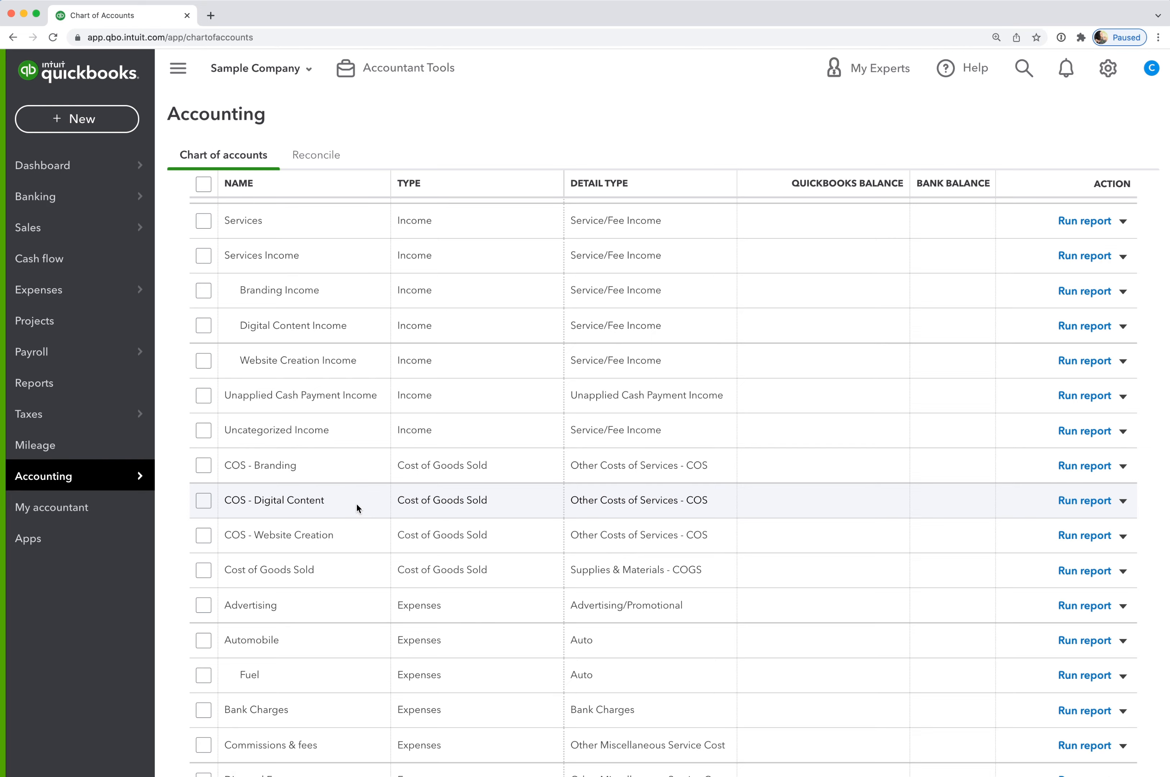
scroll(761, 494, "up", 20)
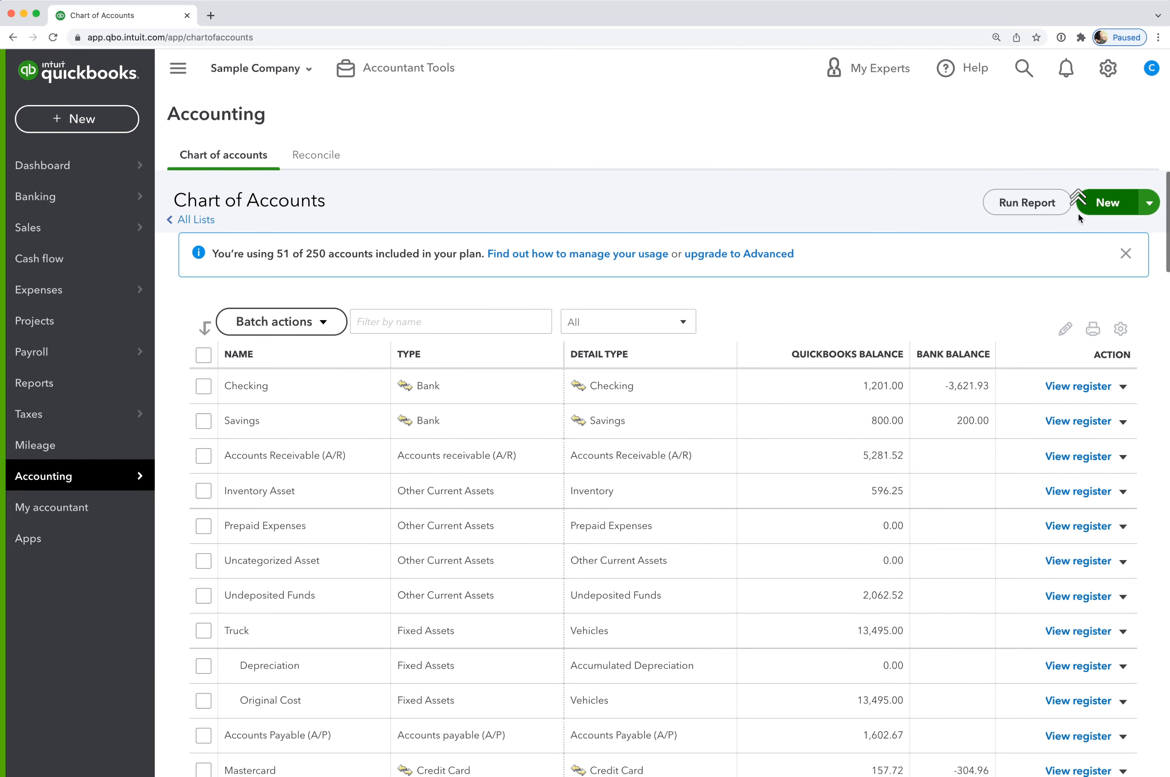
left_click(1103, 204)
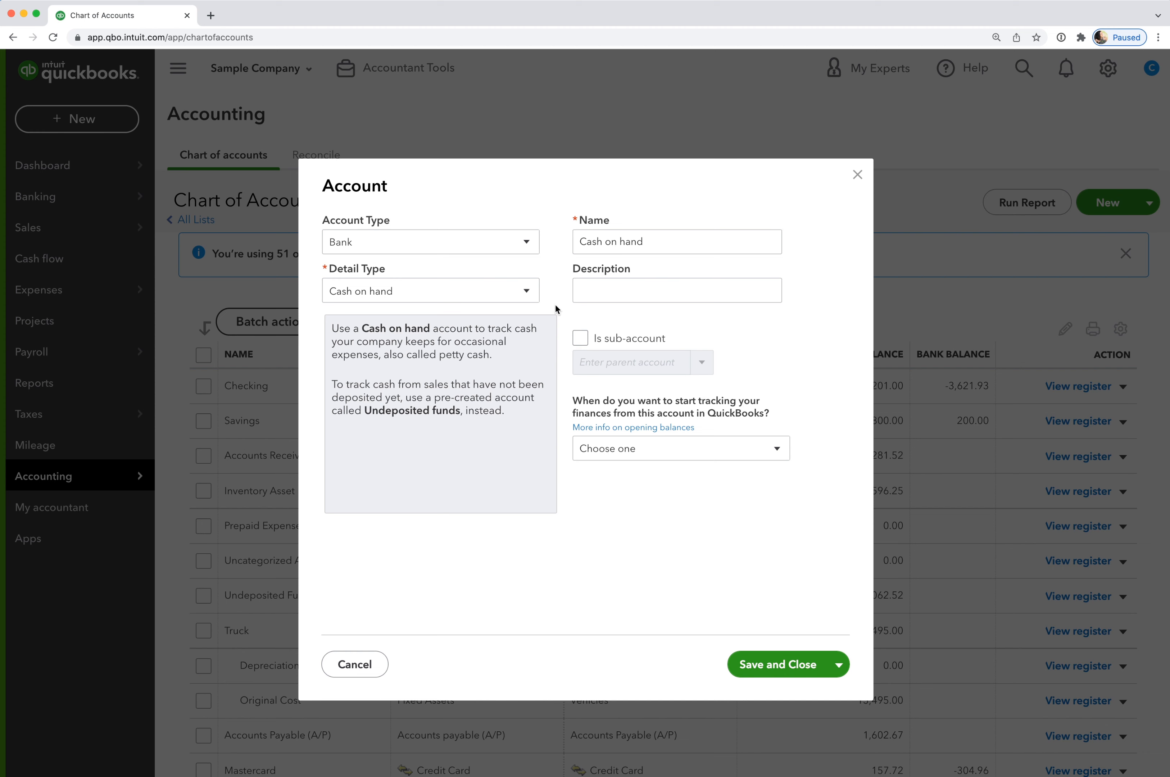
left_click(527, 242)
scroll(483, 340, "up", 3)
scroll(478, 357, "down", 3)
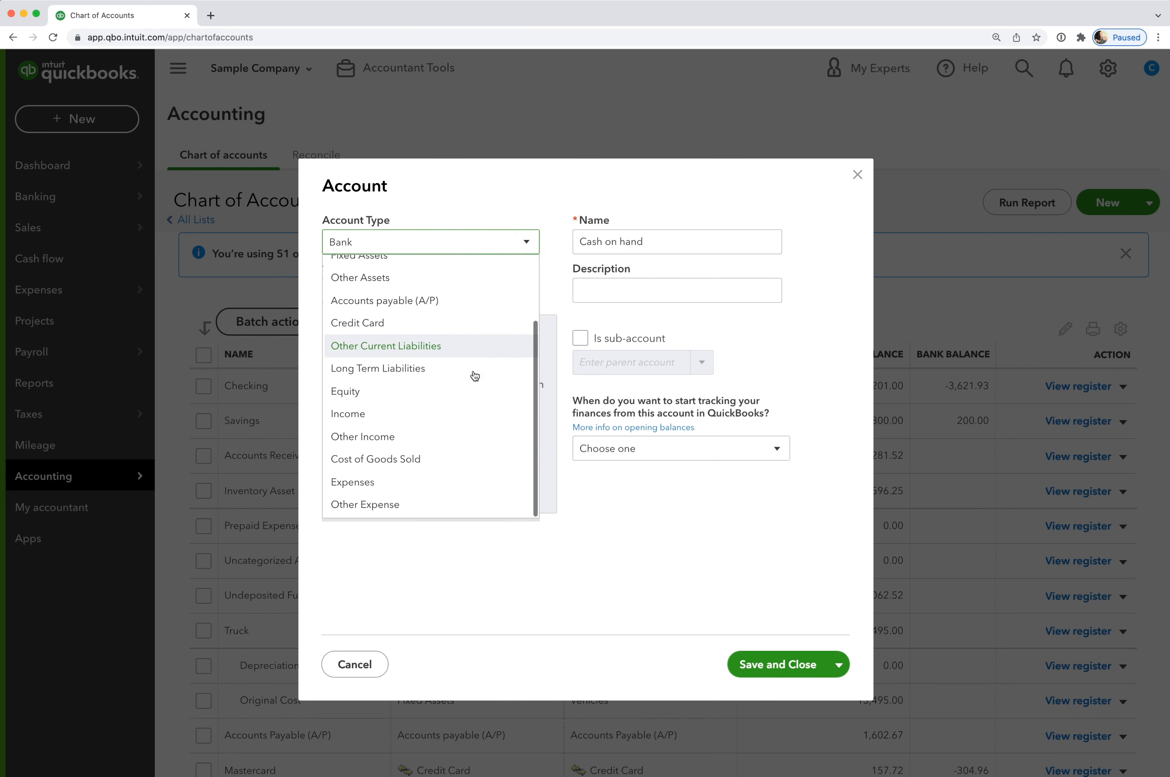
left_click(455, 461)
left_click(526, 291)
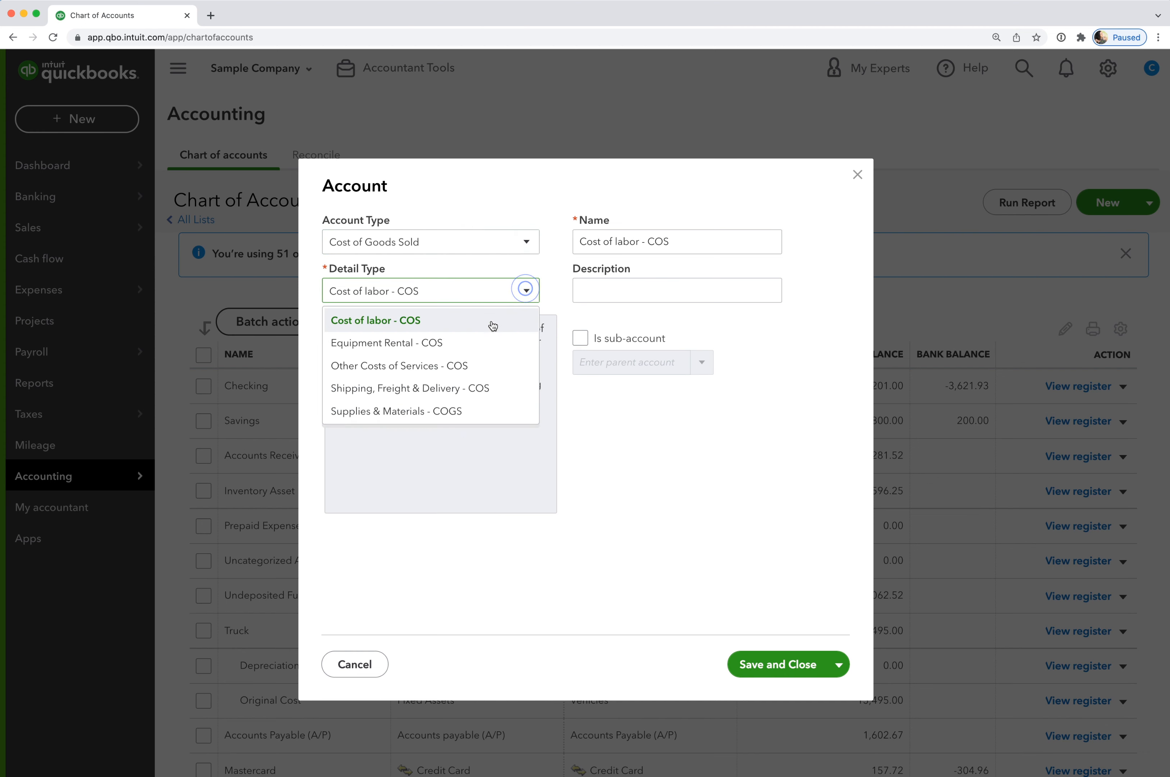
left_click(486, 363)
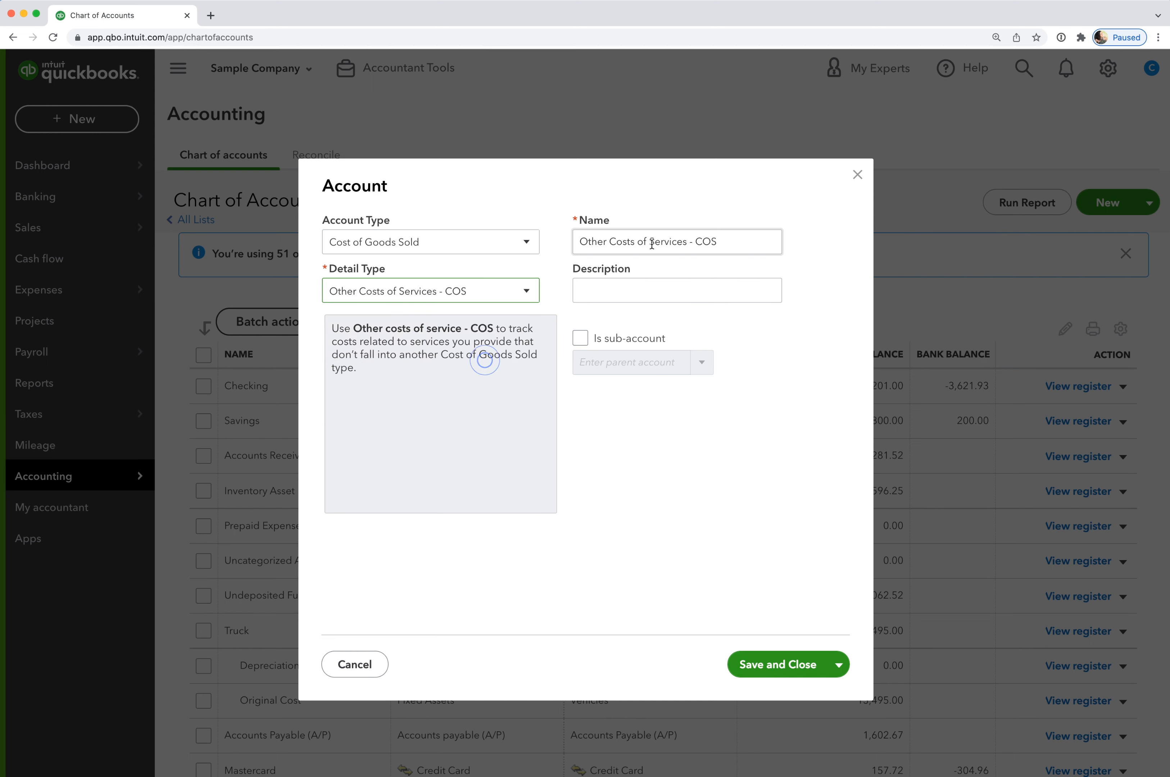
Replace the default name of the new account with Social Media Managers
triple_click(723, 243)
type("Soc")
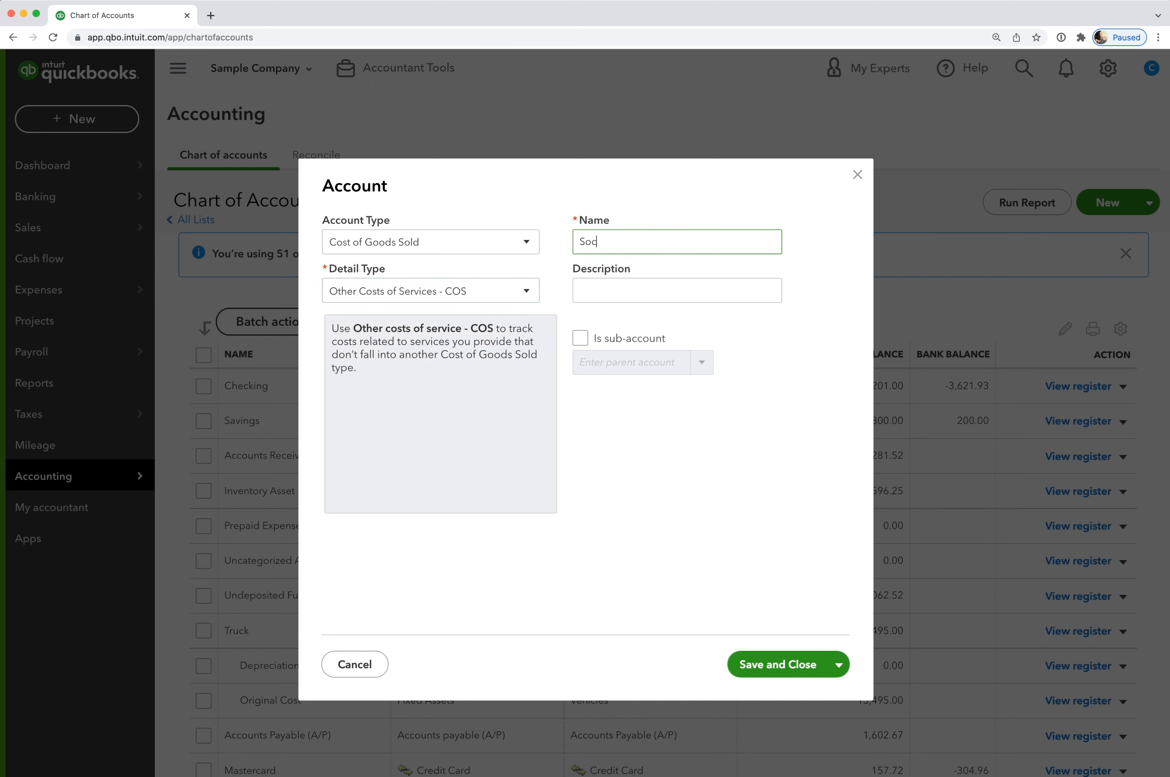
type("ial Media Managers")
Make the Social Media Managers account a sub-account of COS - Digital Content and save it
left_click(581, 338)
left_click(605, 364)
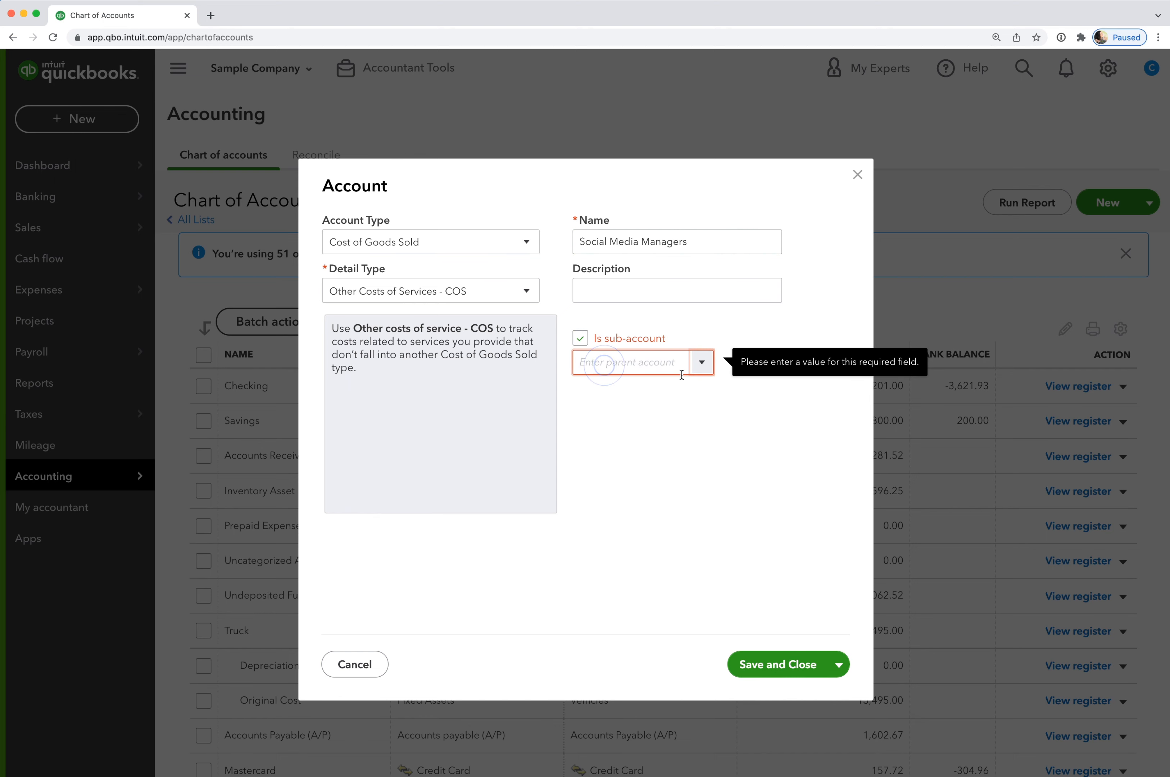
type("dig")
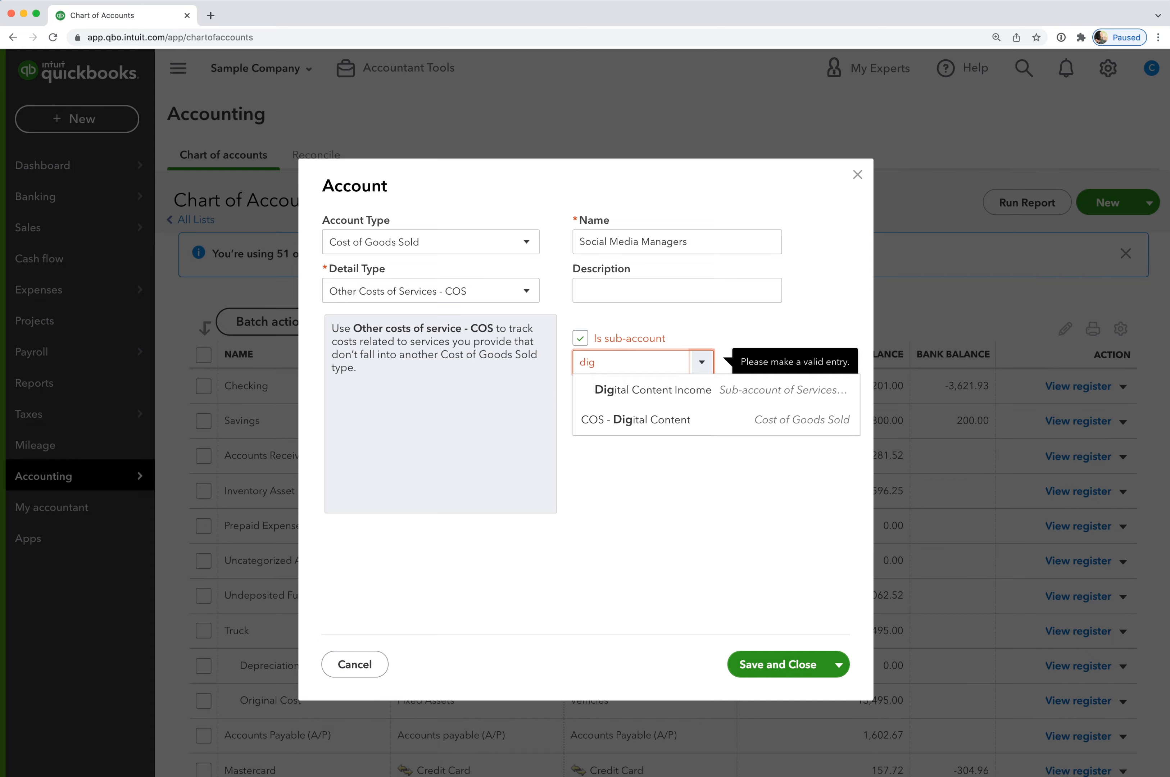
type("i")
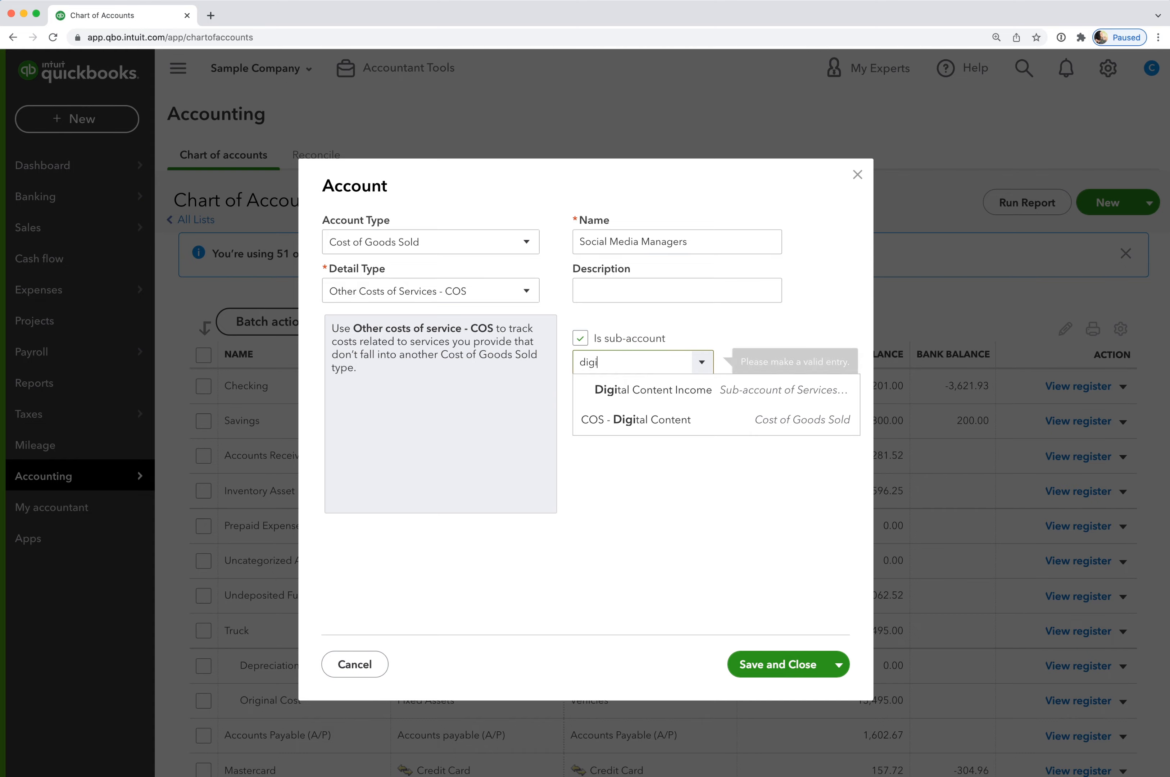
left_click(690, 426)
left_click(786, 665)
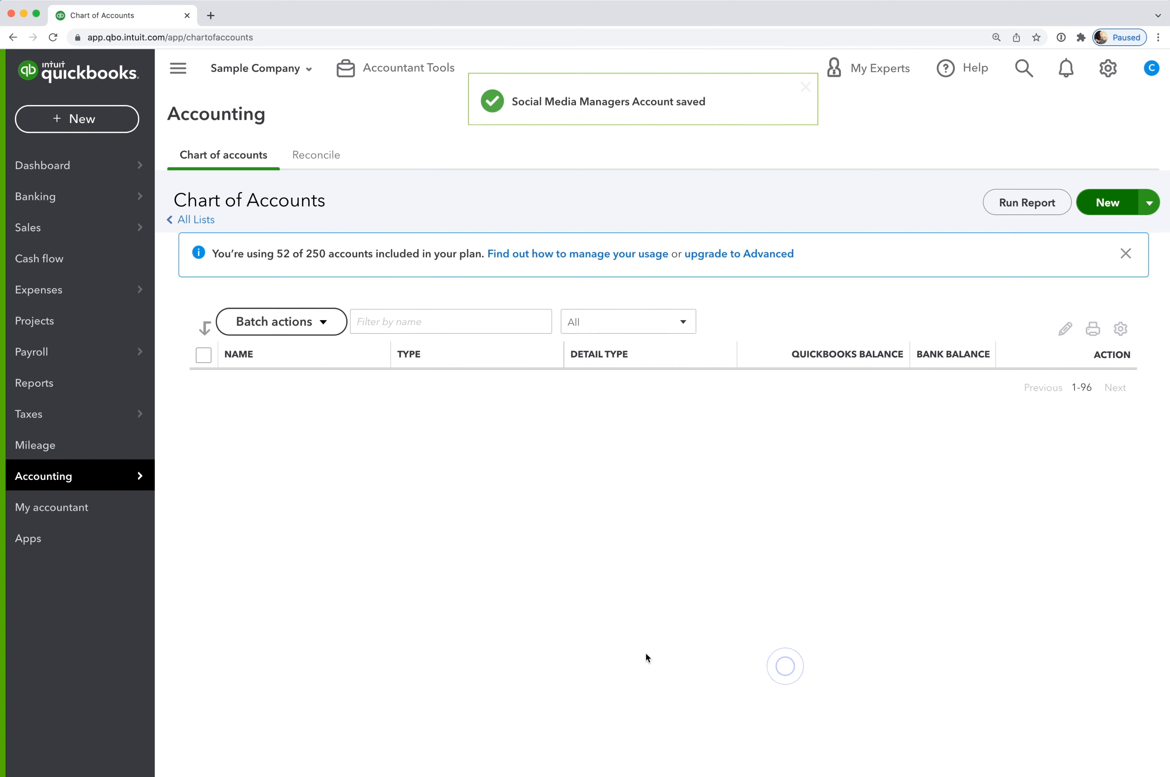
scroll(631, 657, "down", 15)
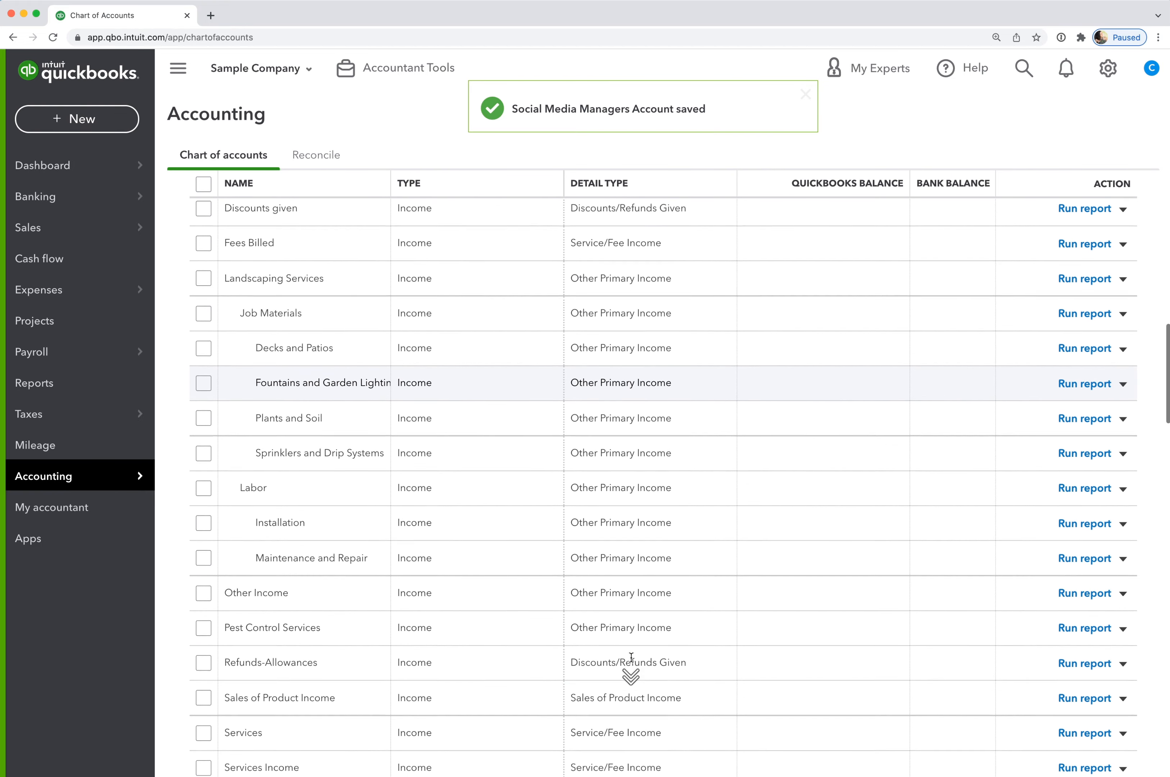
scroll(631, 657, "down", 10)
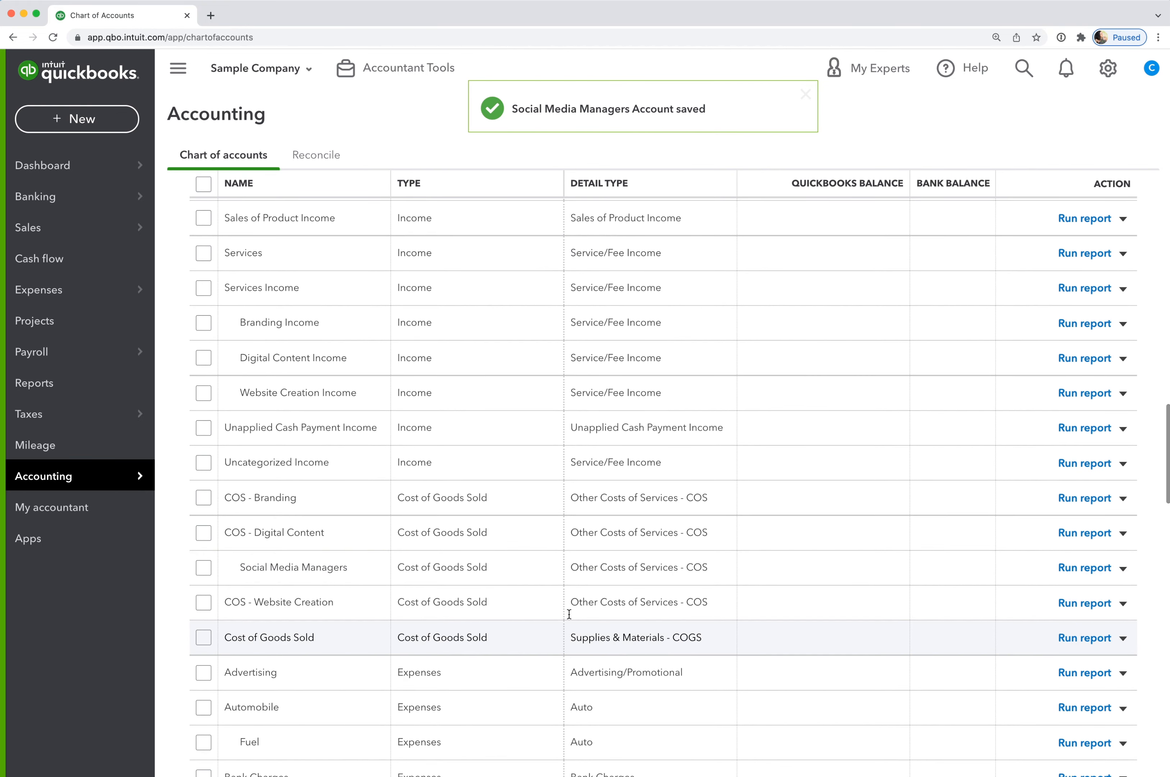